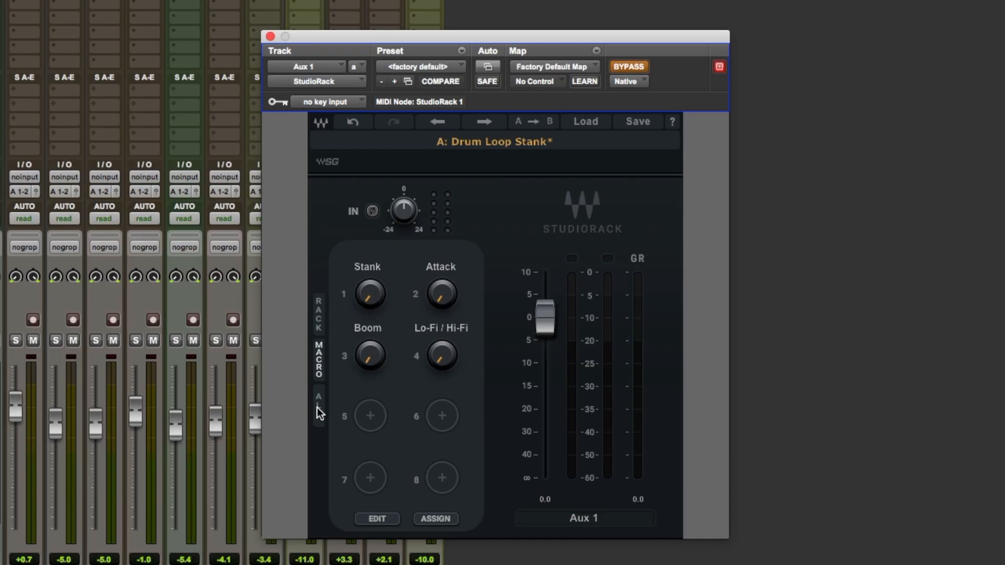
Show the macros together with the full rack and inspect the plugins on parallel rack 2, from API-2500 to L1 limiter
click(316, 407)
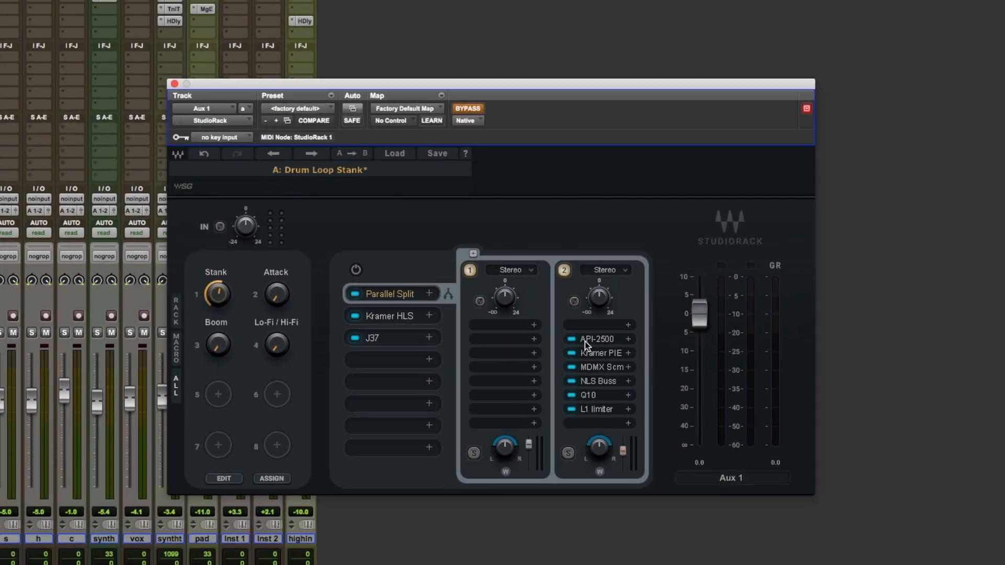
click(634, 348)
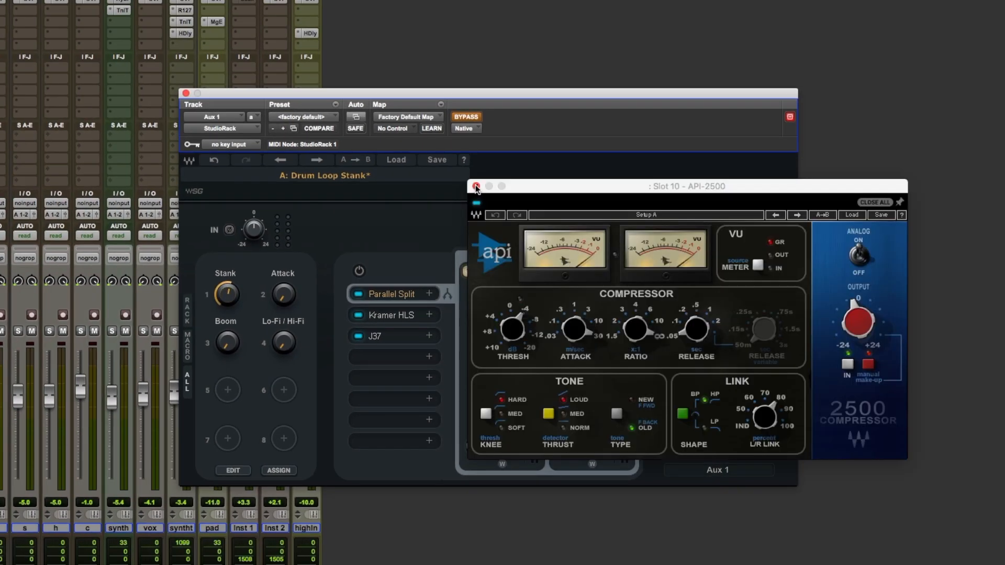
click(476, 186)
click(589, 351)
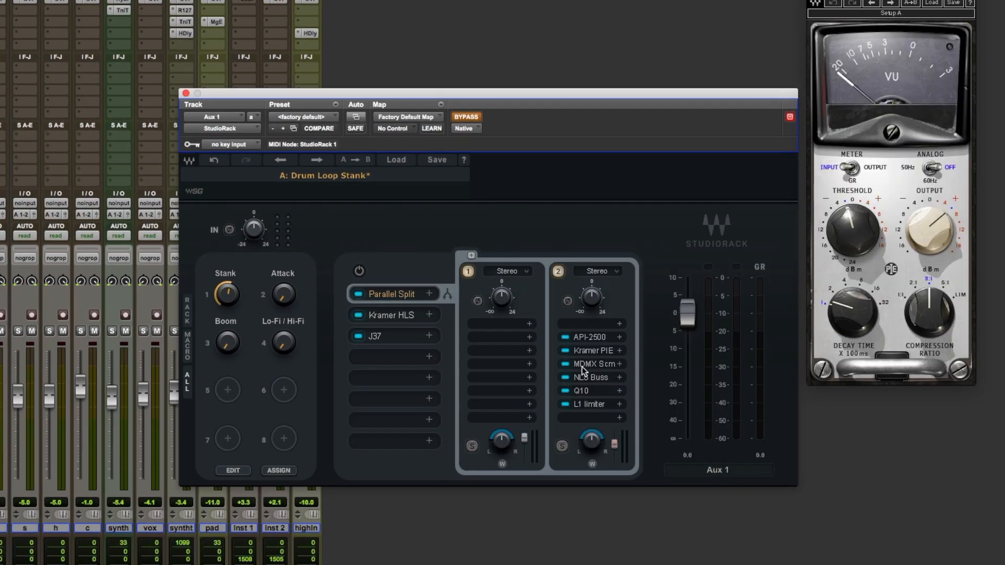
click(586, 365)
click(285, 71)
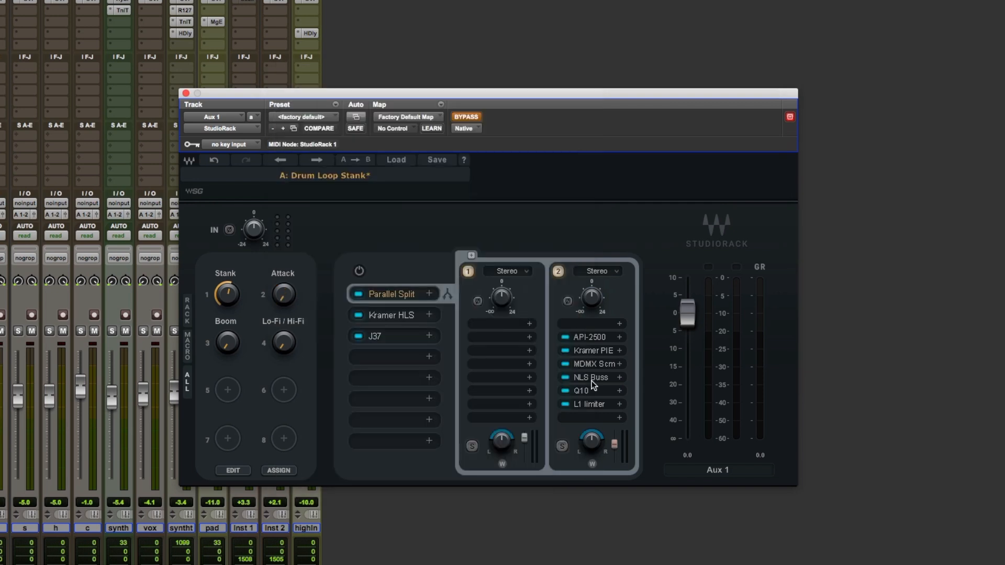
click(594, 388)
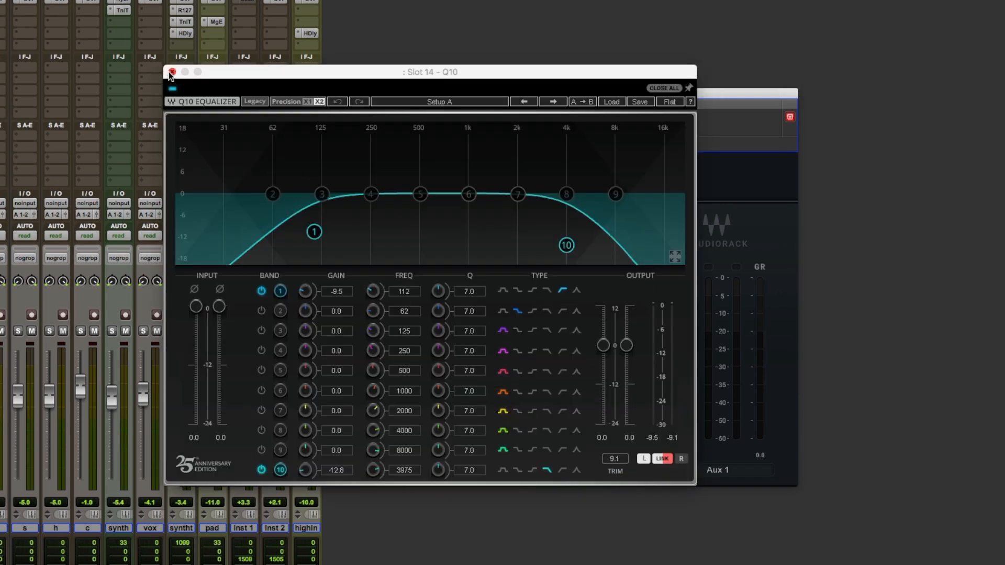
click(172, 72)
click(592, 404)
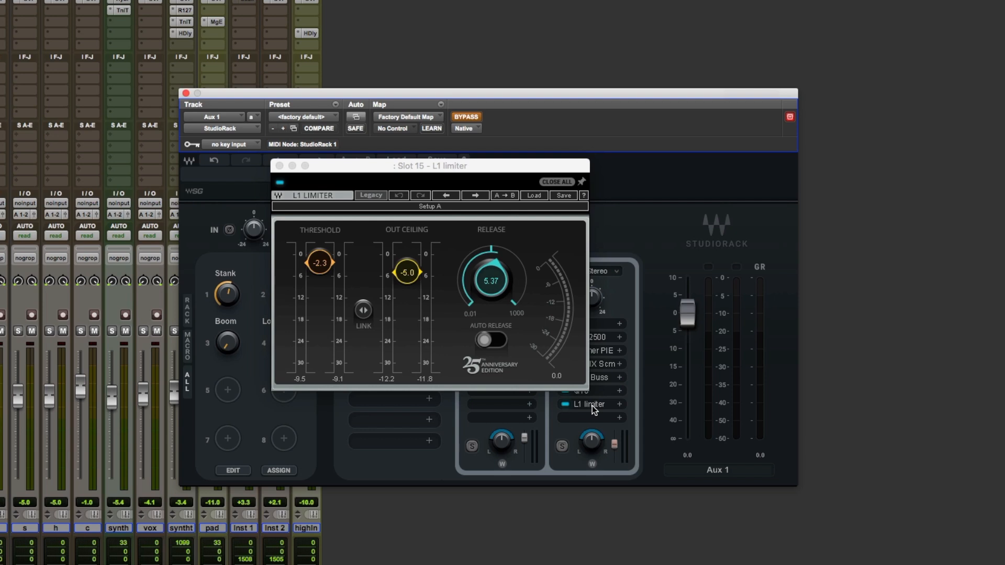
click(592, 407)
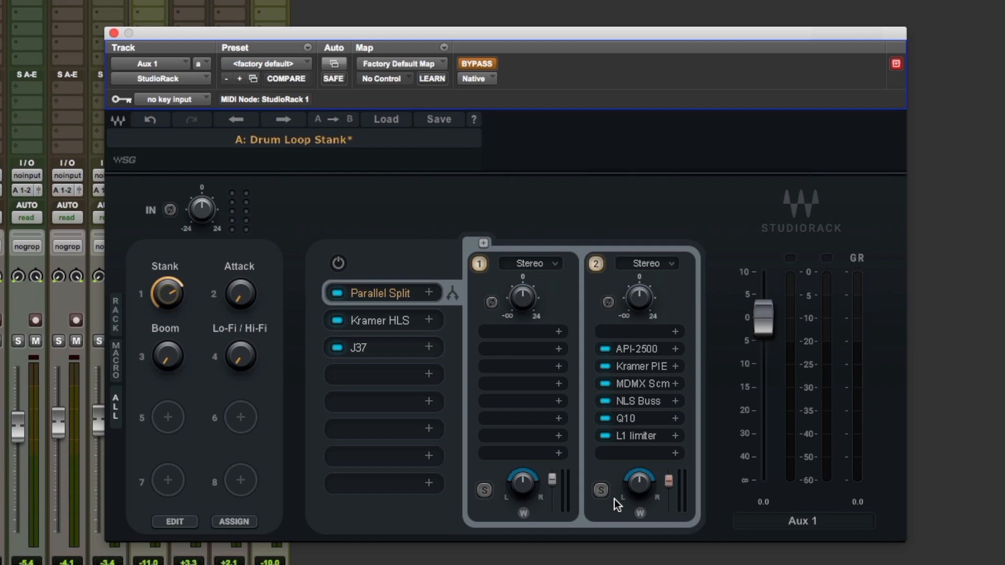
Switch off parallel rack 1 and take StudioRack out of bypass, auditioning rack 2 alone while raising the Stank macro
click(479, 263)
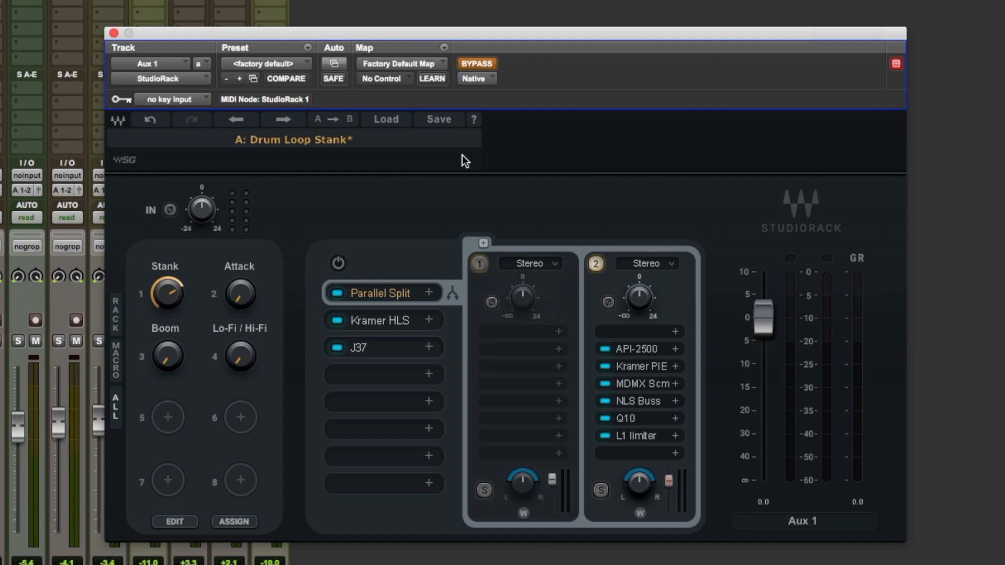
click(474, 64)
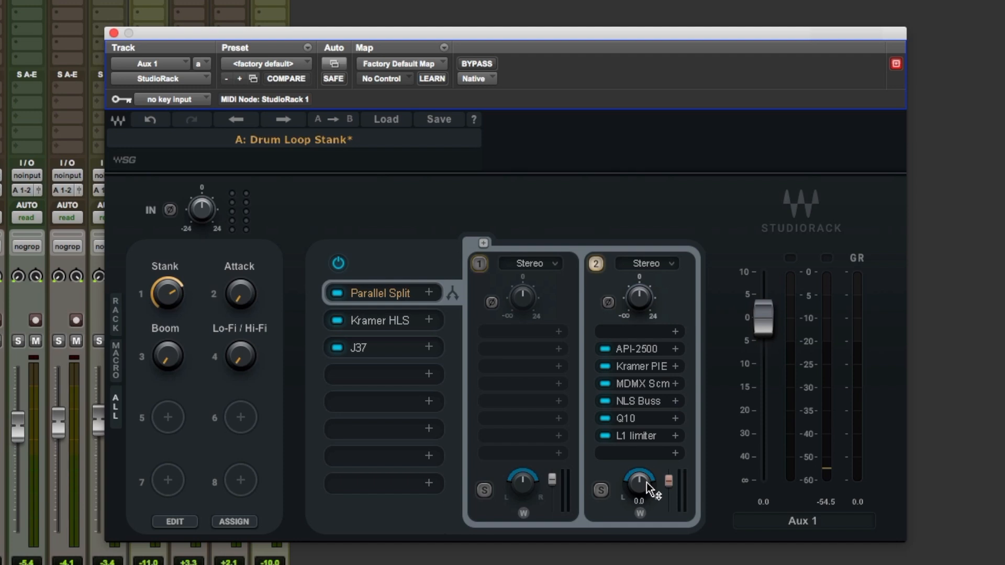
key(space)
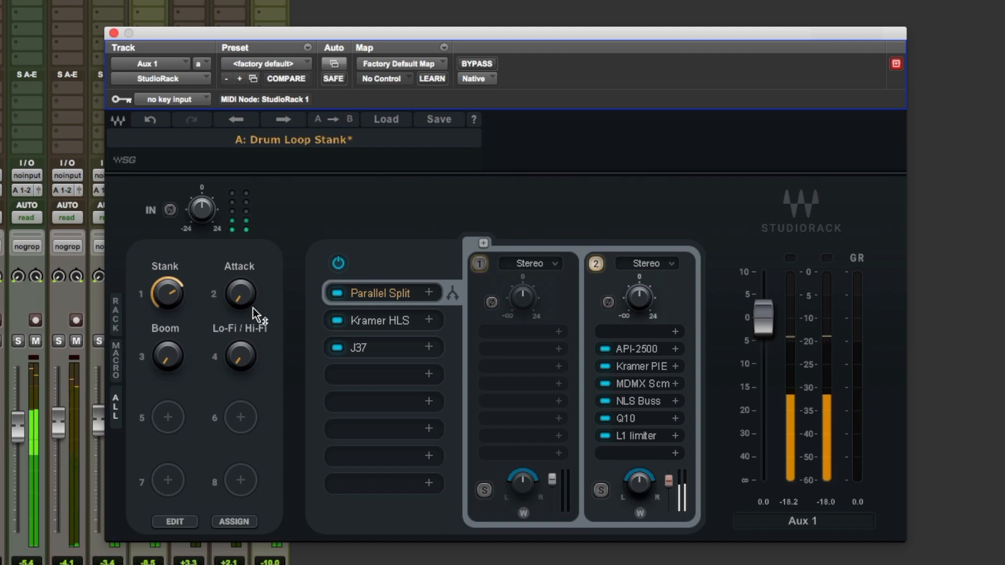
drag(168, 299, 168, 289)
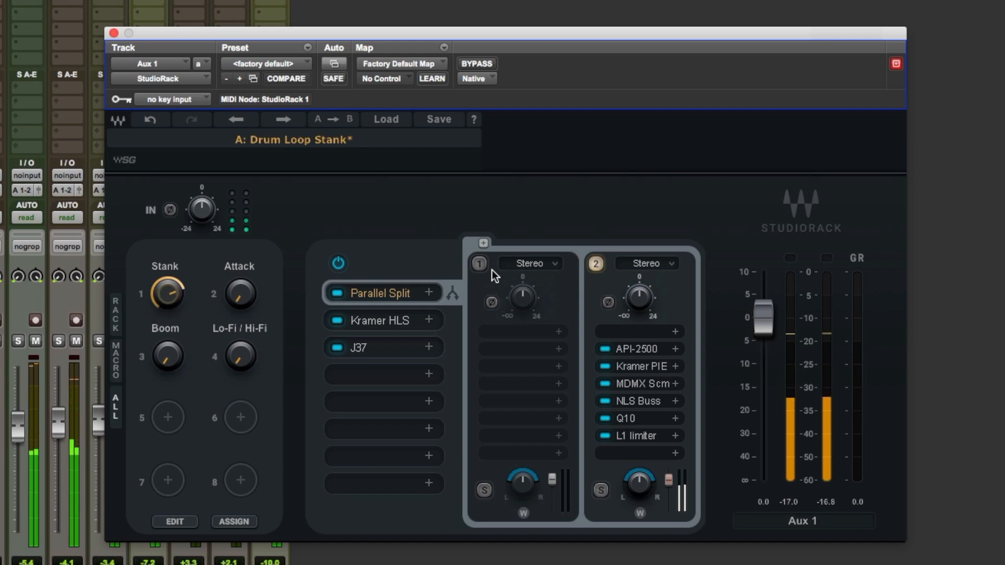
Re-enable parallel rack 1 and blend the Stank macro at about -4.6, comparing the sound with rack 2 off and on
click(481, 264)
mouse_move(169, 304)
mouse_down()
mouse_move(169, 296)
mouse_move(168, 313)
mouse_up()
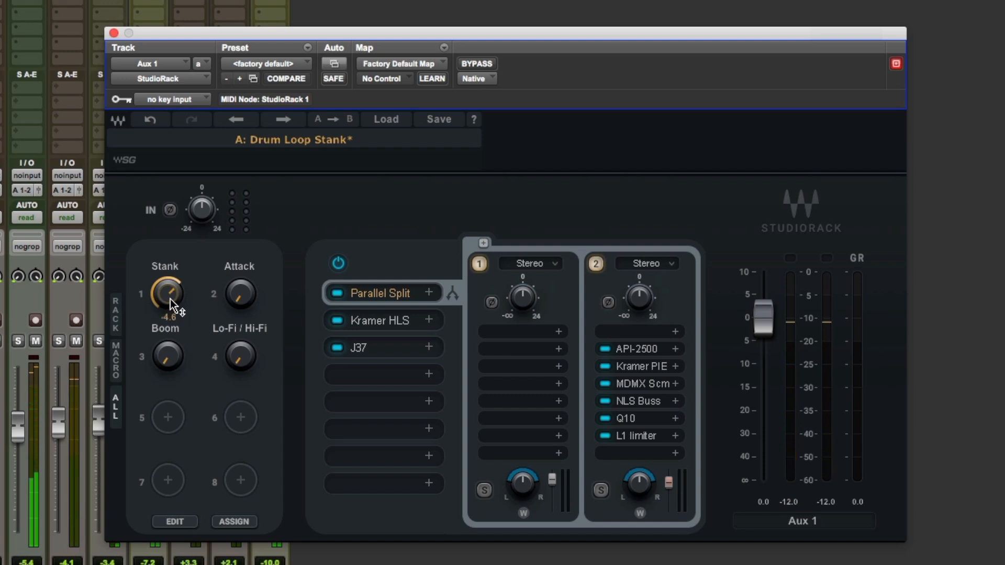
click(597, 264)
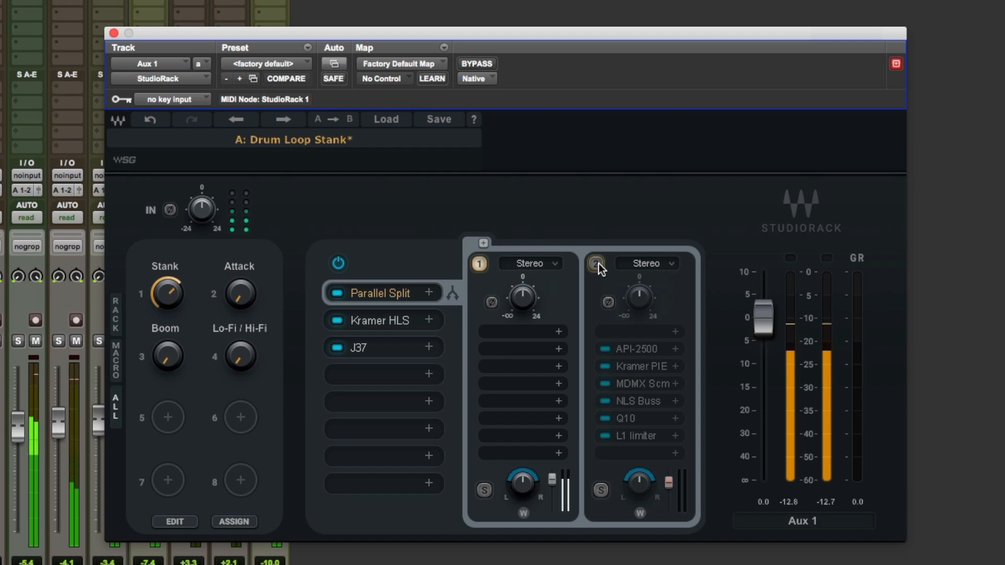
click(597, 265)
drag(176, 301, 171, 295)
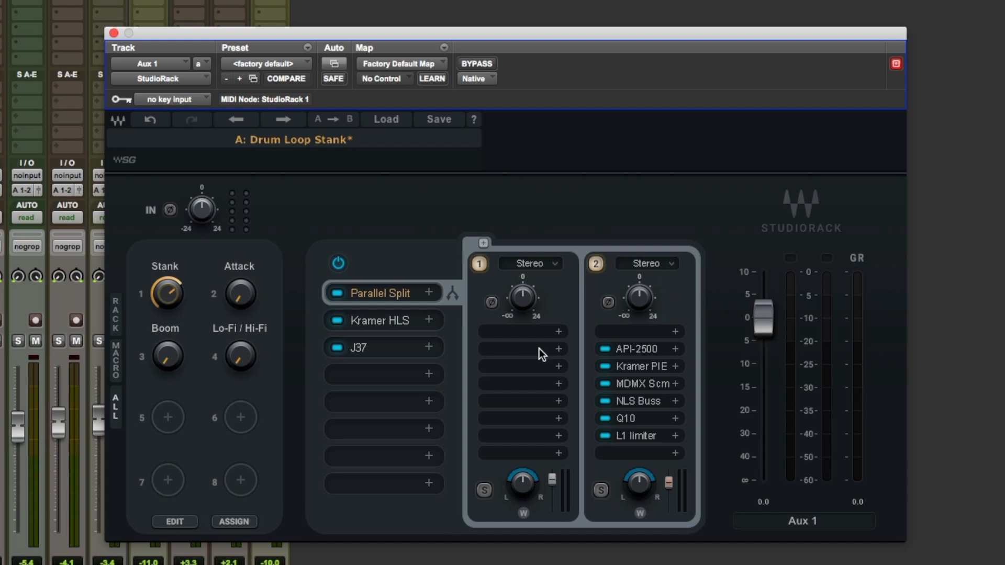
Open the Kramer HLS plugin and place its window beside StudioRack so both are visible
click(173, 521)
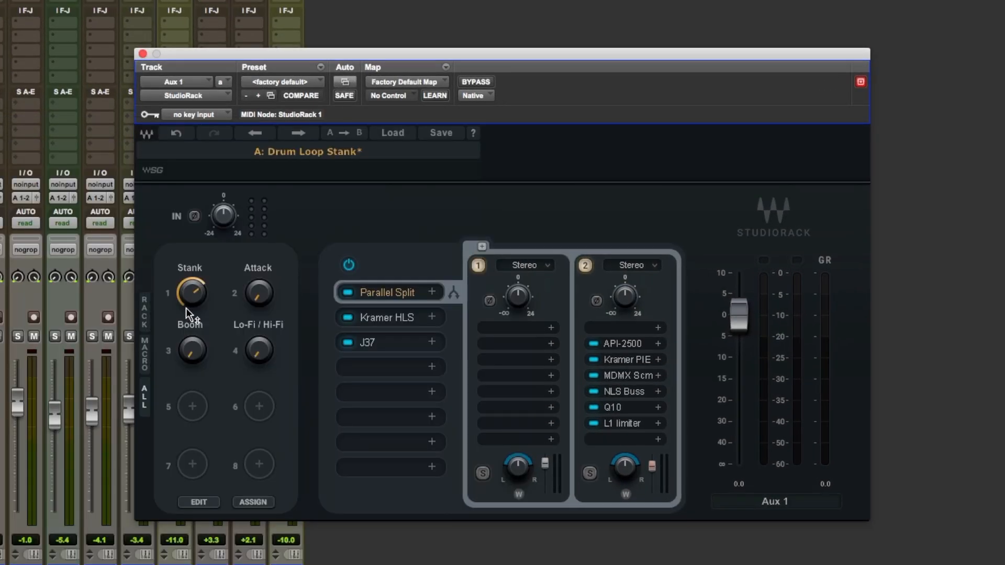
click(391, 318)
click(381, 268)
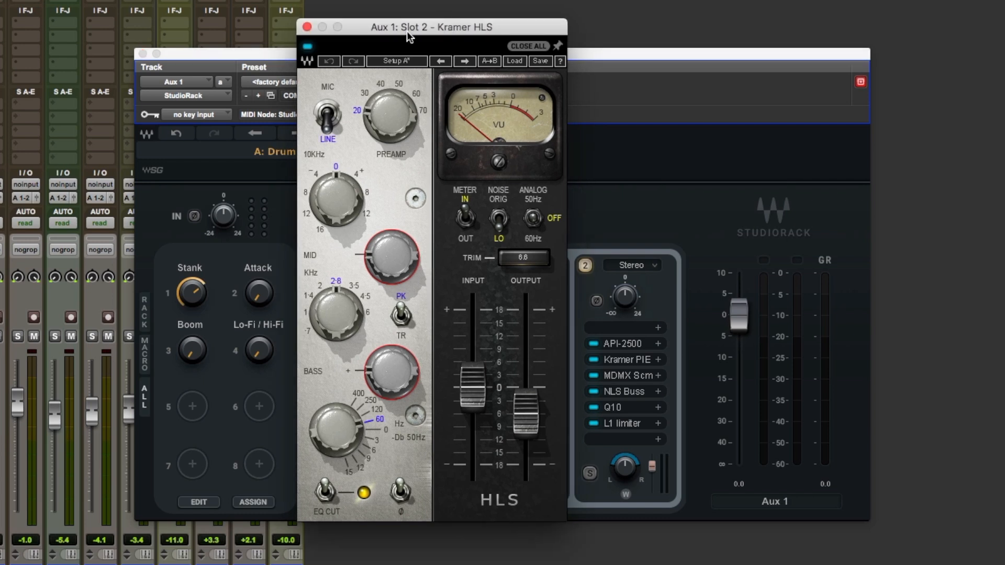
drag(437, 27, 29, 36)
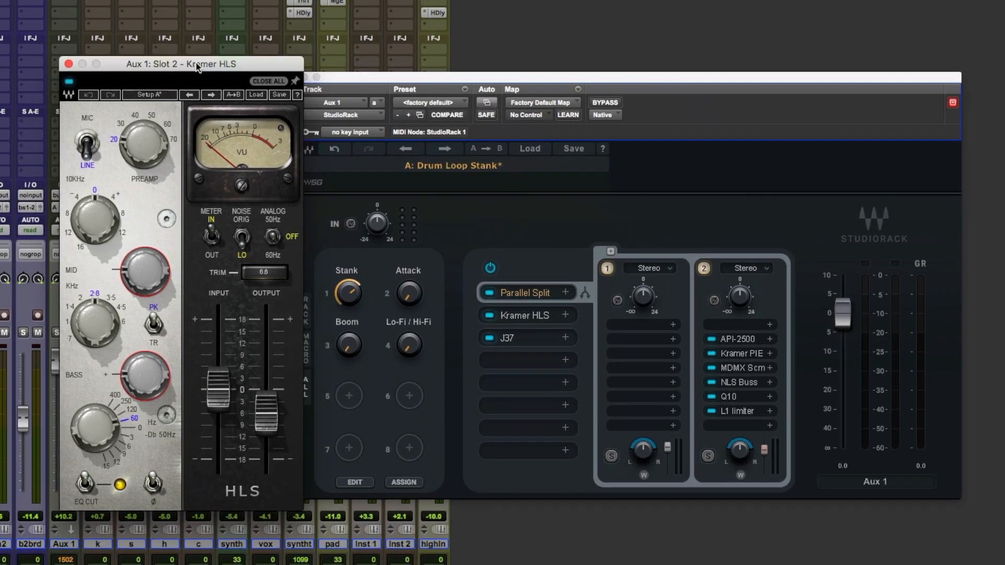
Play the loop and raise the Attack macro moderately and the Boom macro to about 9.4
click(408, 296)
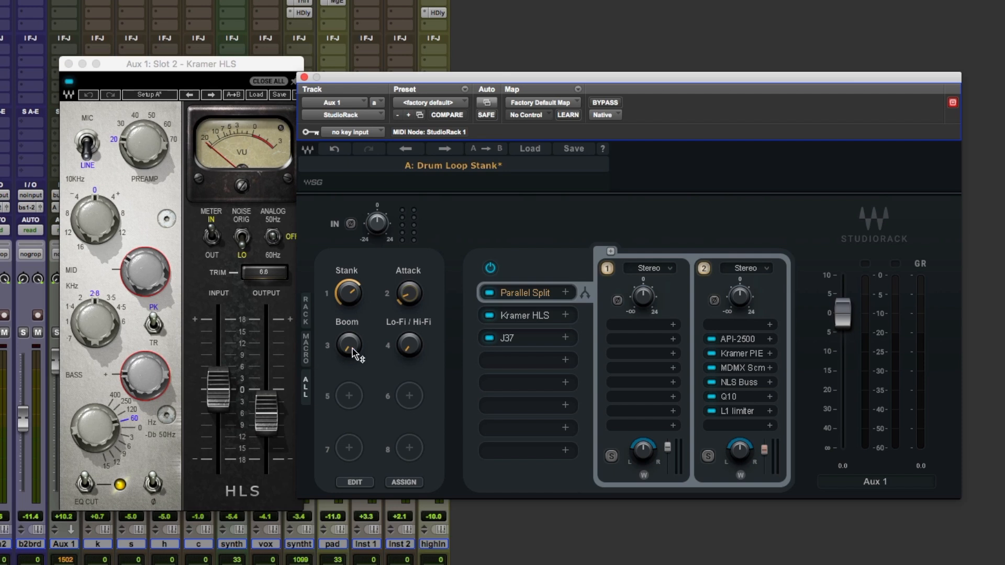
mouse_move(147, 381)
key(space)
drag(406, 302, 407, 276)
drag(366, 349, 366, 323)
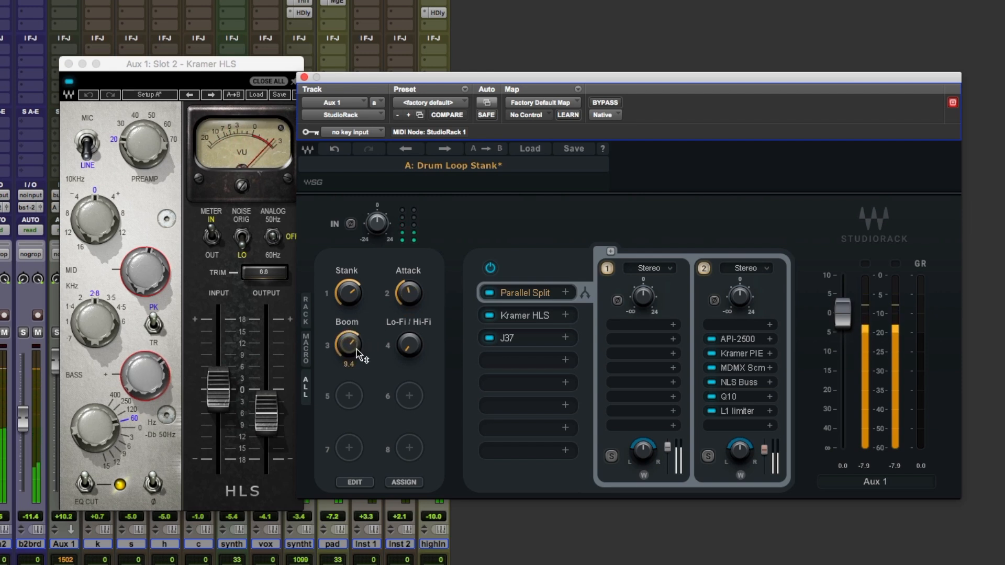
drag(406, 290, 406, 298)
drag(355, 339, 353, 340)
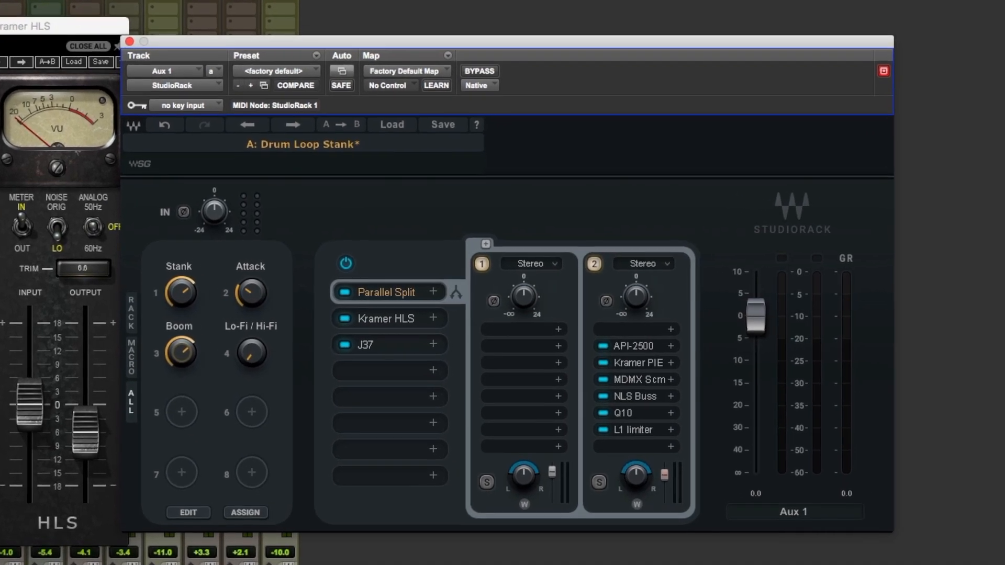
Close the Kramer HLS window and set the Lo-Fi / Hi-Fi macro to 7.5
click(68, 64)
drag(410, 352, 410, 346)
mouse_move(243, 354)
mouse_down()
mouse_move(243, 325)
mouse_move(243, 354)
mouse_up()
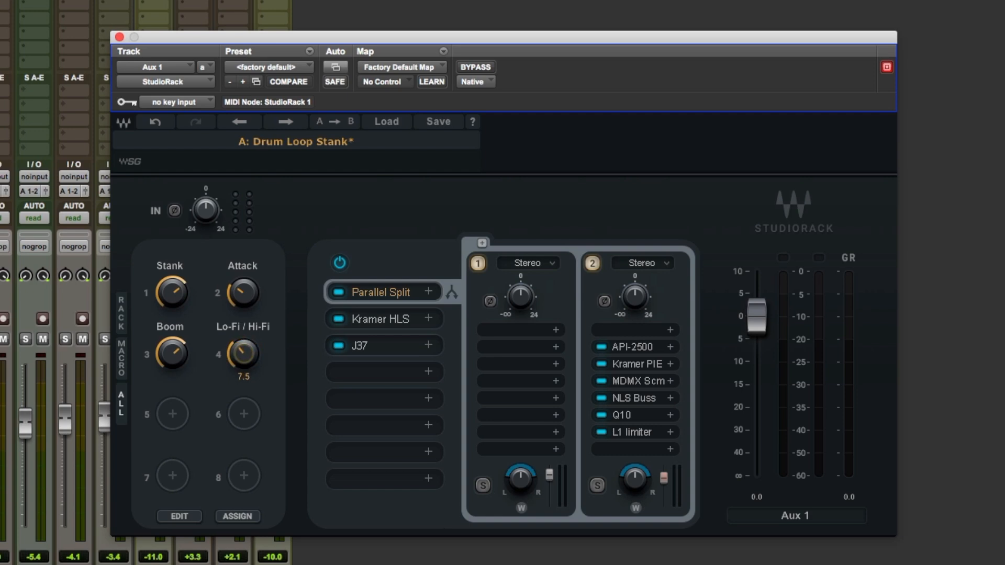
Open the J37 tape plugin and compare the Lo-Fi / Hi-Fi macro at 7.5 and 15, leaving it at 15
click(379, 345)
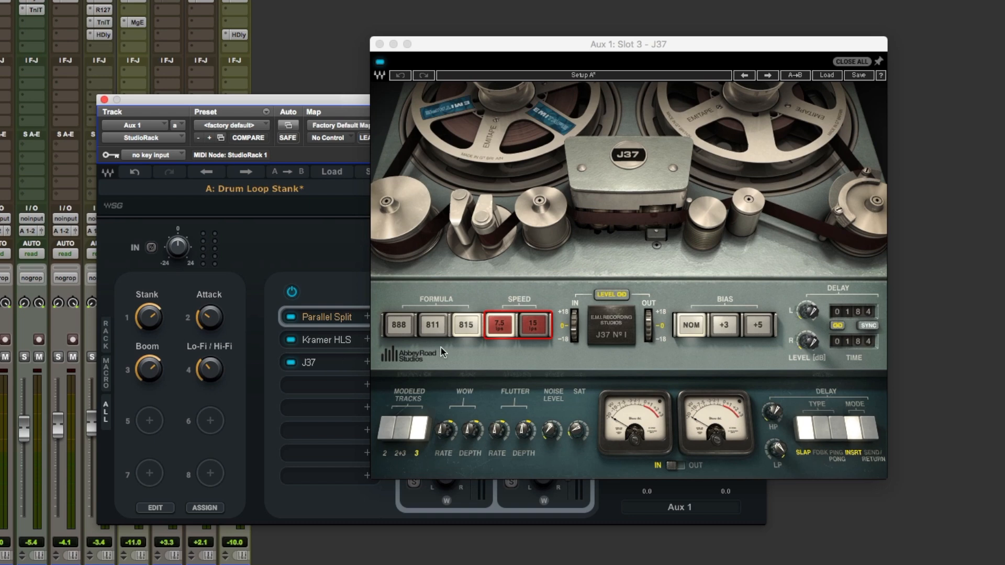
click(503, 328)
click(327, 291)
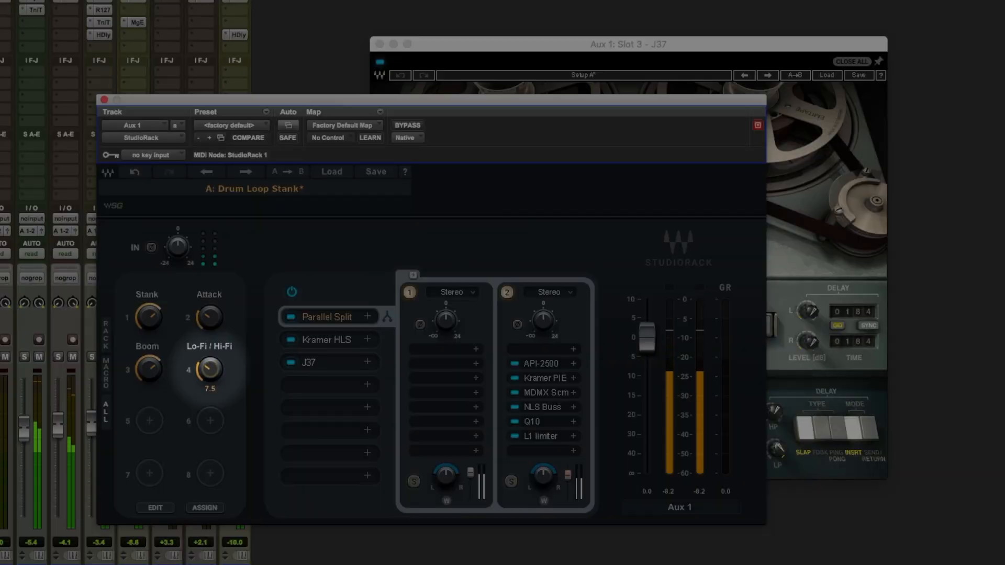
drag(210, 370, 210, 347)
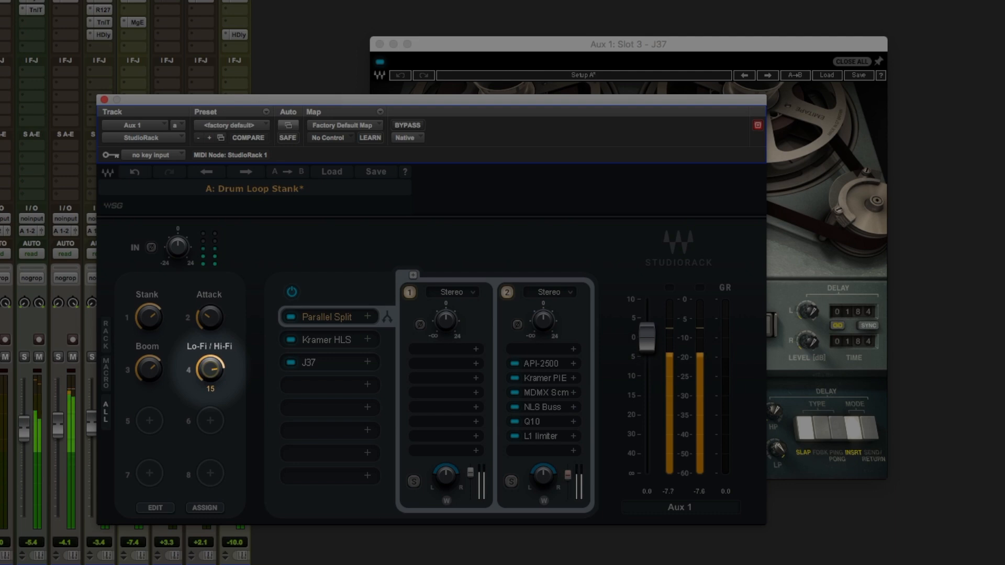
drag(210, 370, 210, 393)
drag(210, 370, 210, 347)
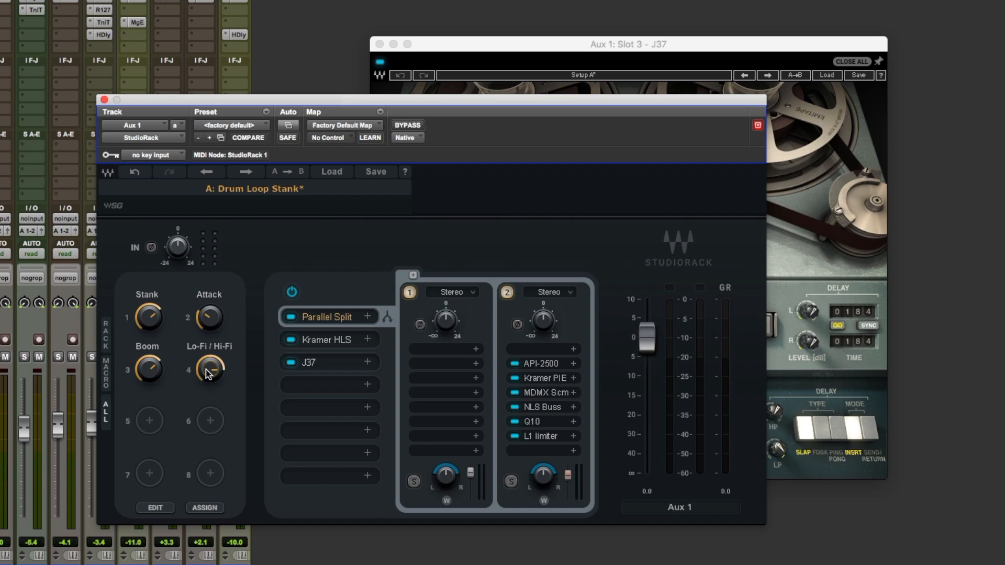
Compare the processed drum loop with the unprocessed one by switching the whole rack off and back on twice
click(292, 292)
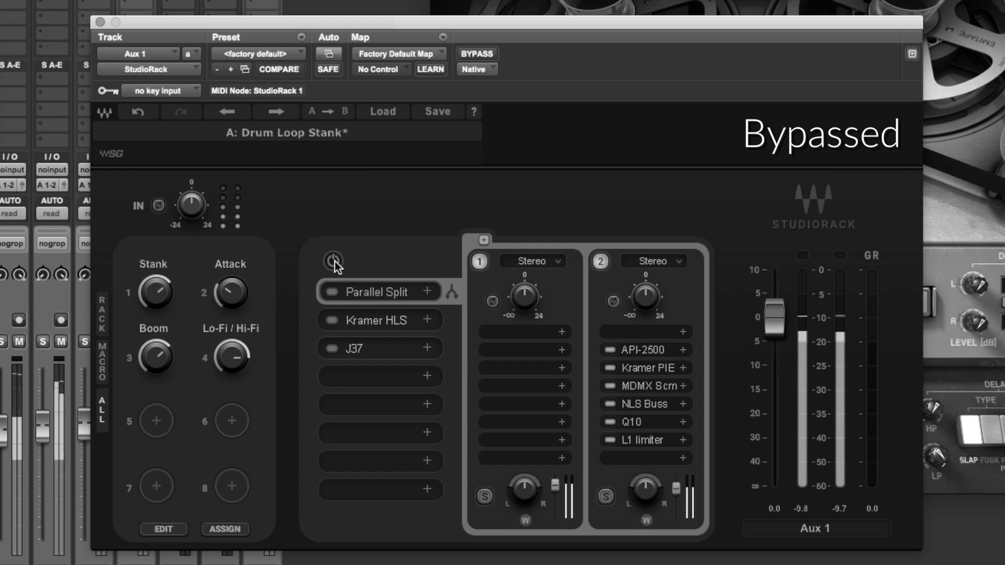
click(335, 262)
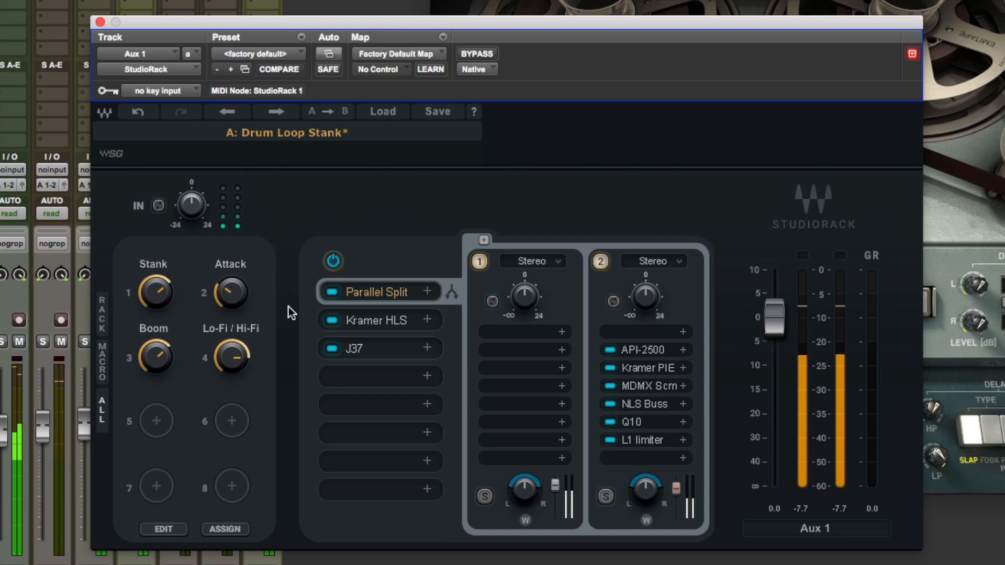
click(334, 262)
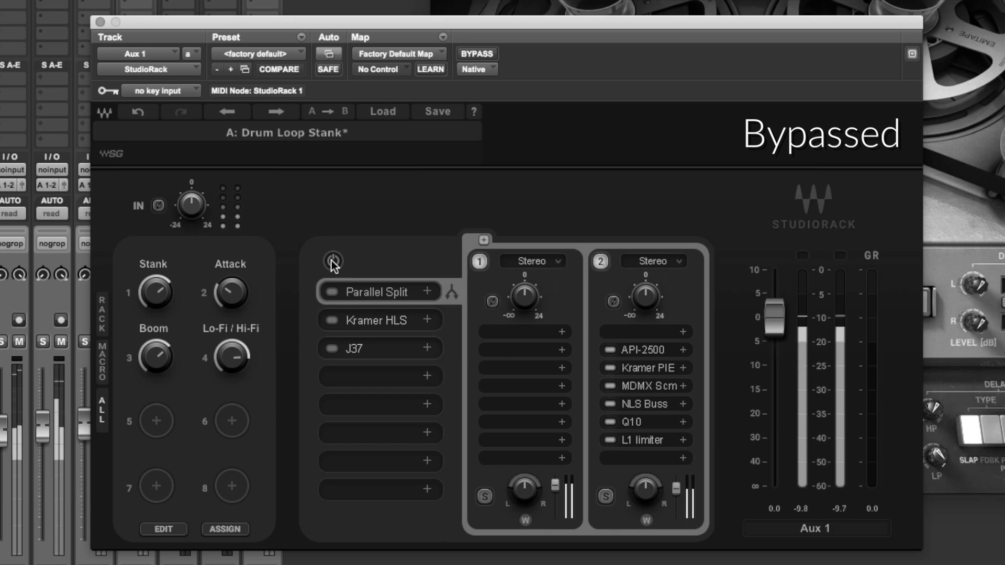
click(333, 262)
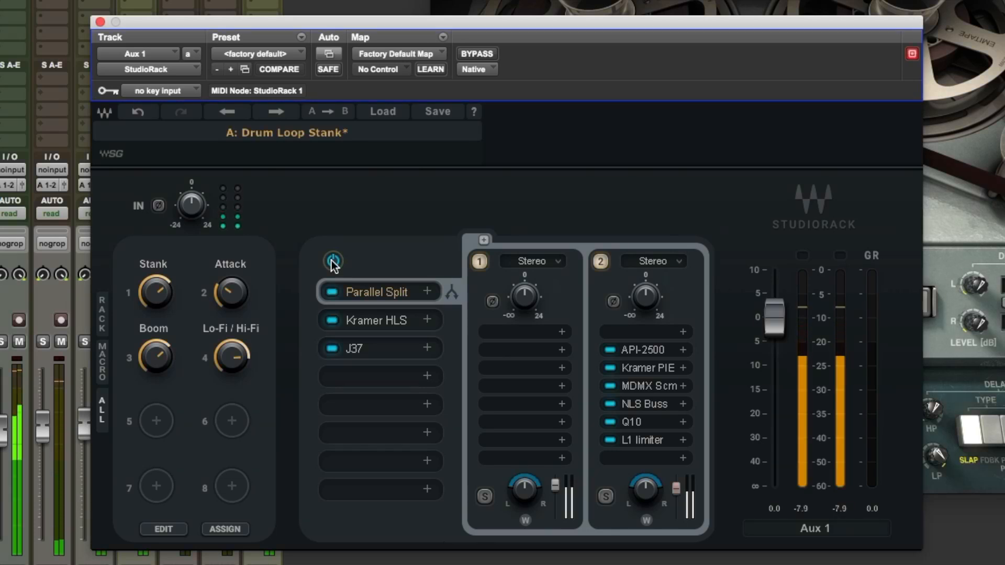